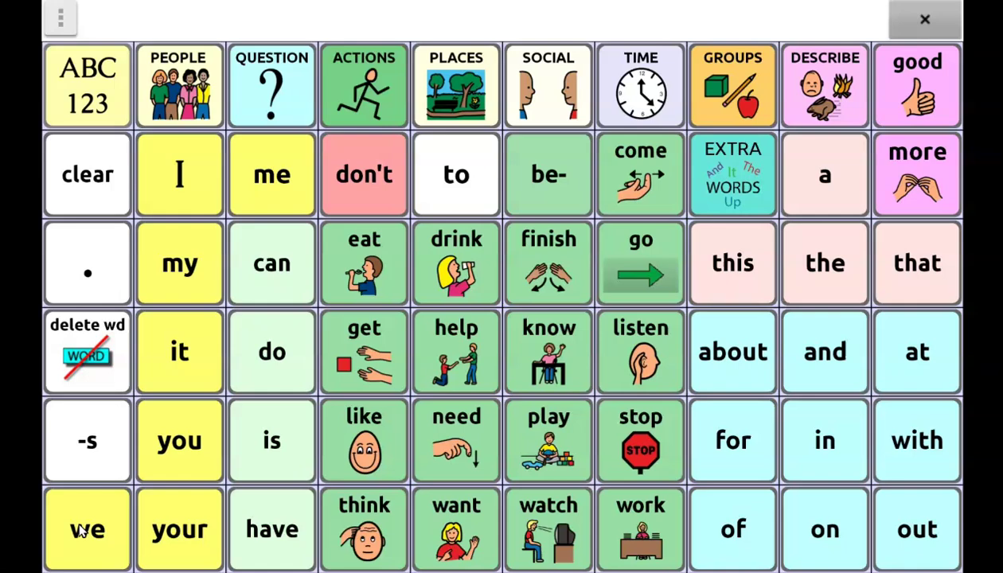
Search the Word Finder for "buddy" and return to the vocabulary's home page
click(61, 18)
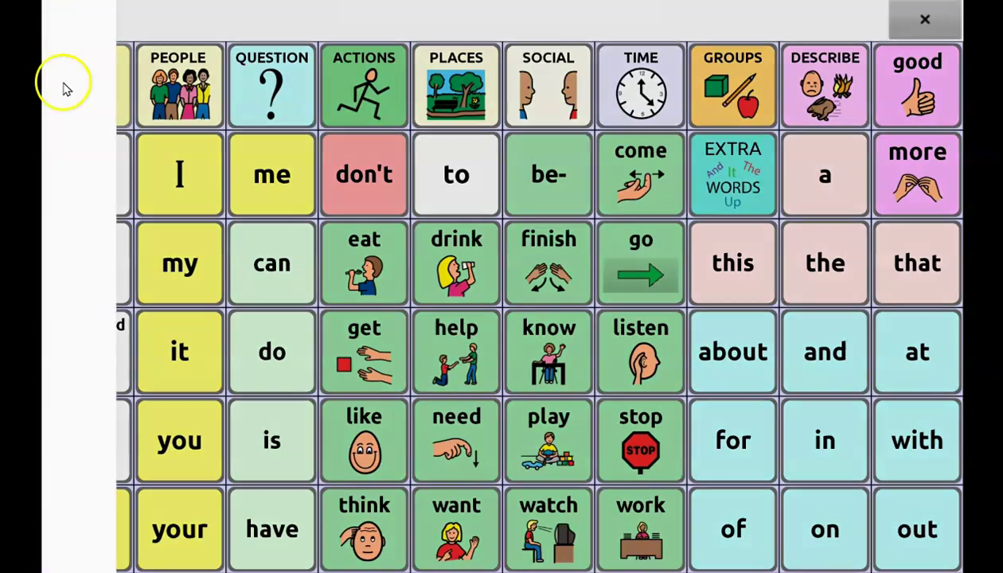
click(115, 171)
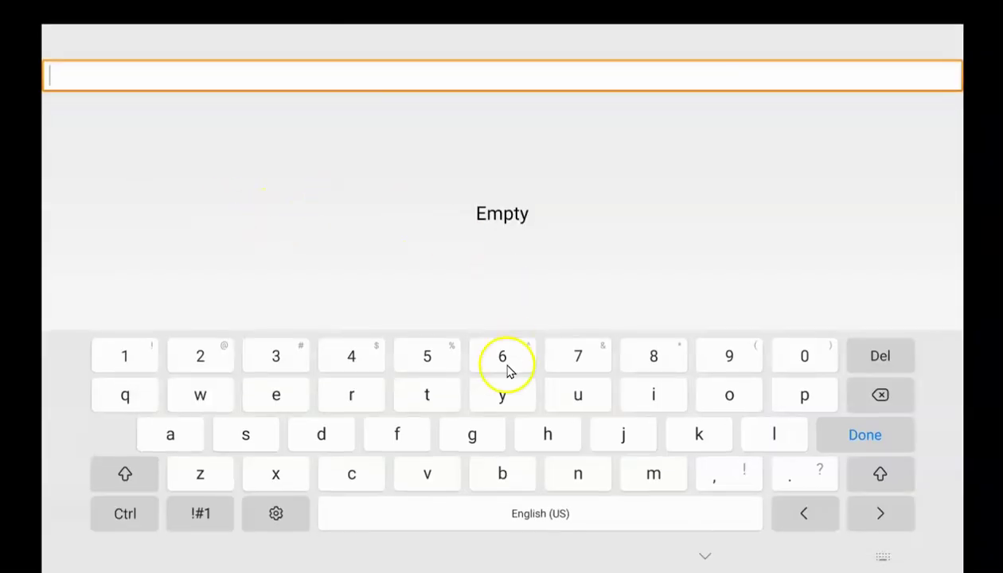
click(499, 475)
click(577, 382)
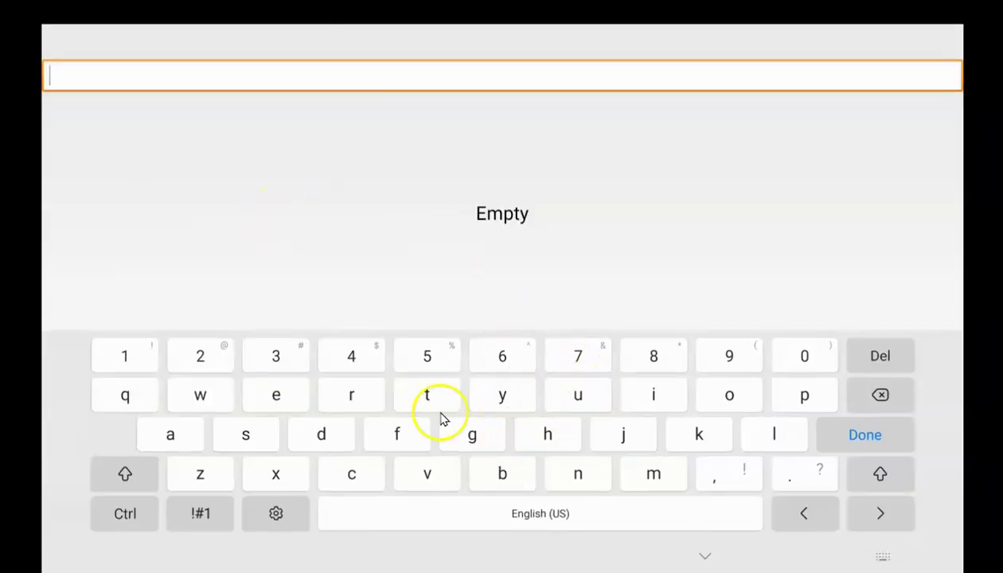
click(323, 432)
click(323, 433)
click(487, 405)
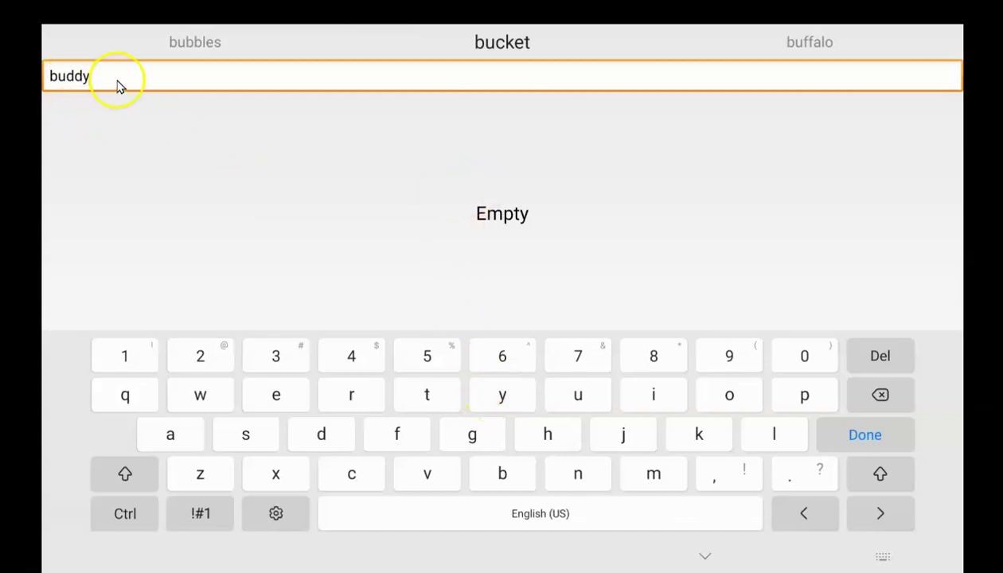
click(874, 434)
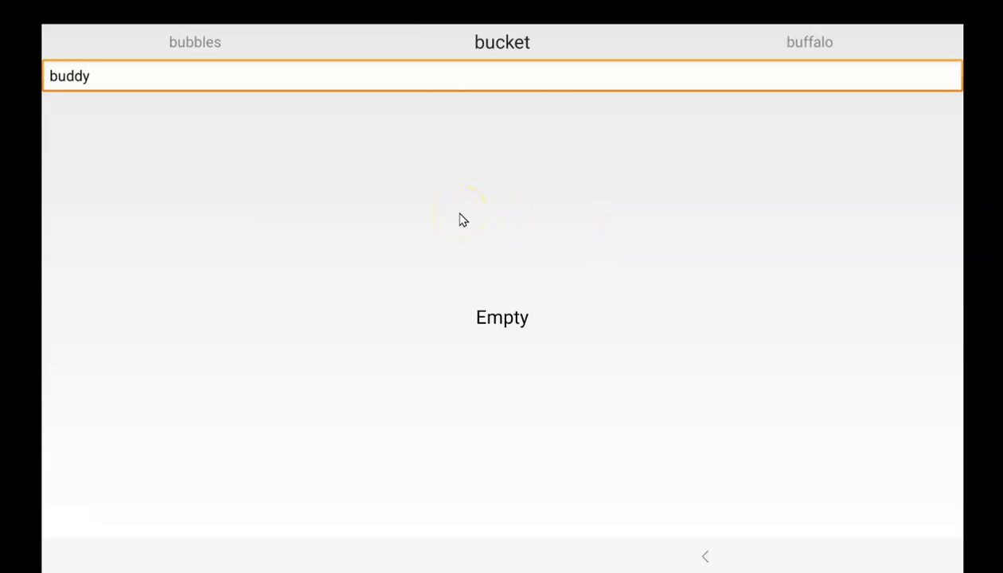
click(705, 557)
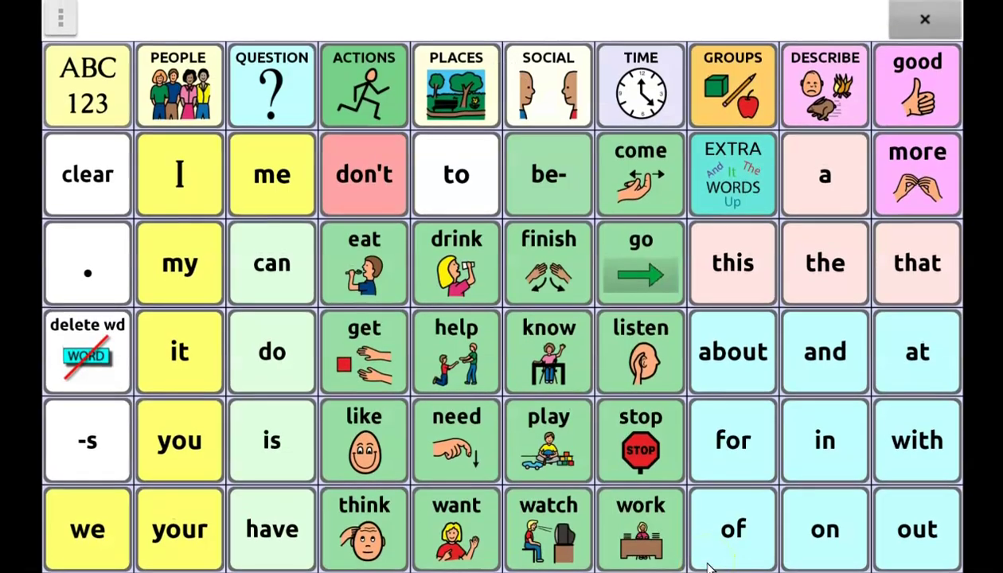
Open the Pets page within Groups and turn on Edit Mode
click(738, 90)
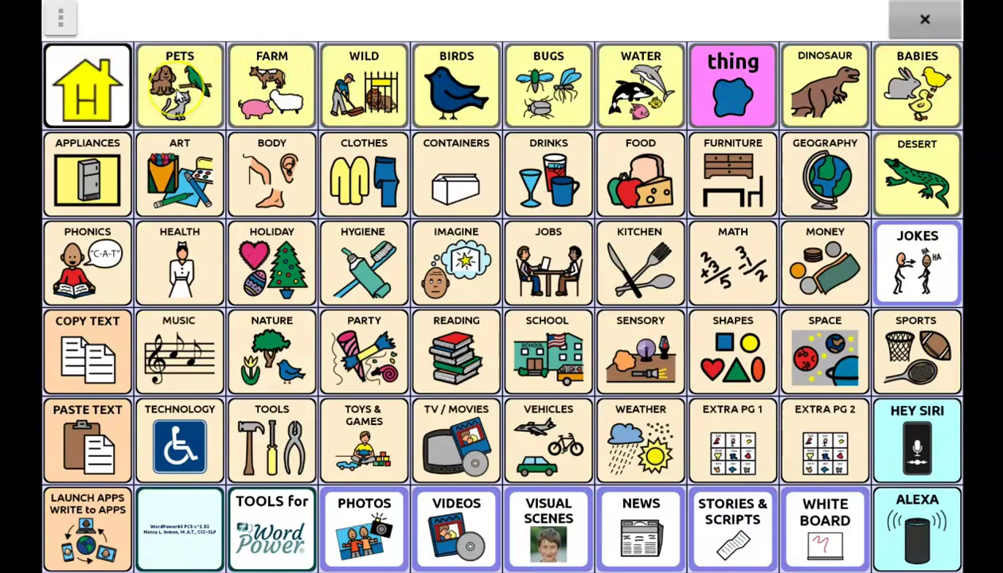
click(180, 86)
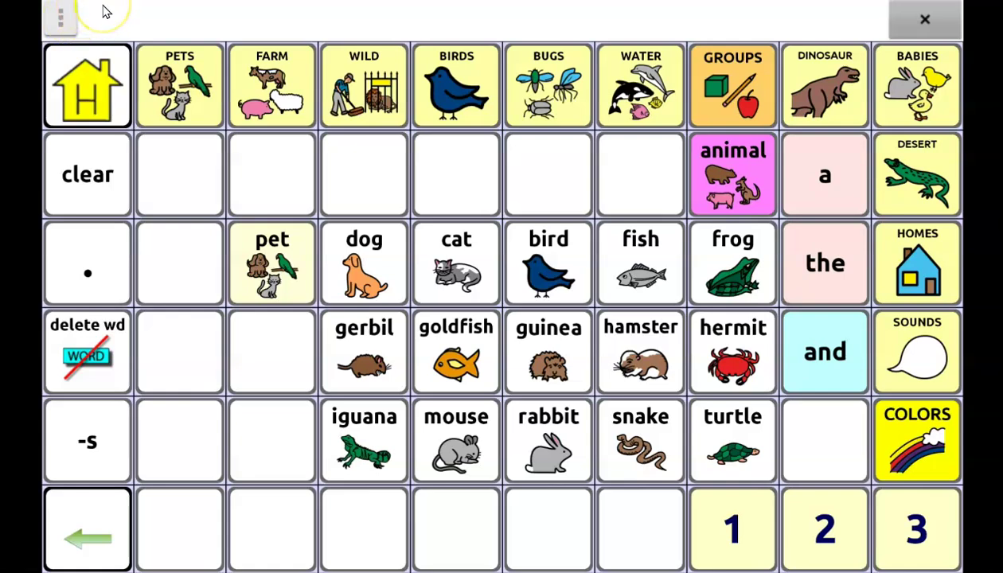
click(62, 21)
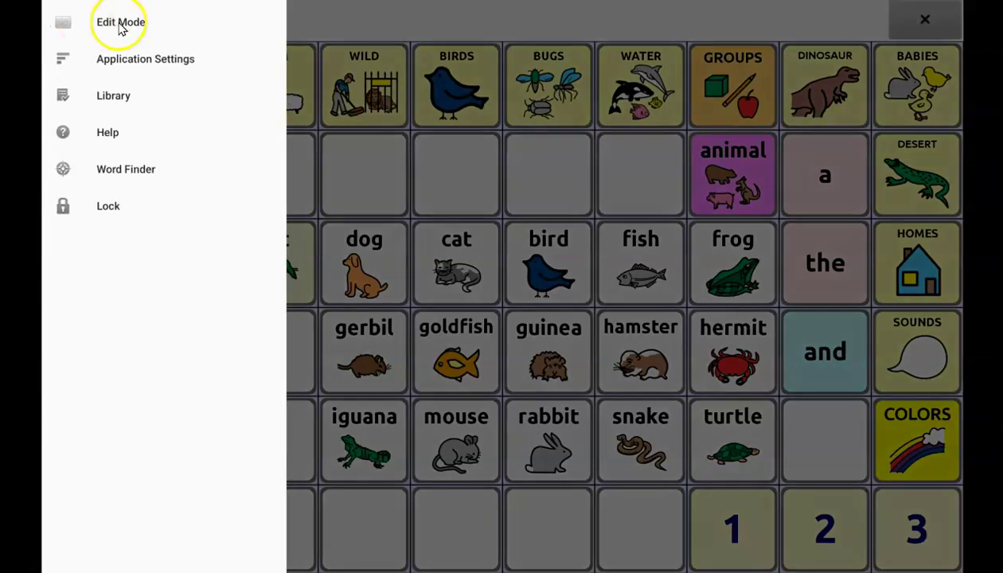
click(117, 29)
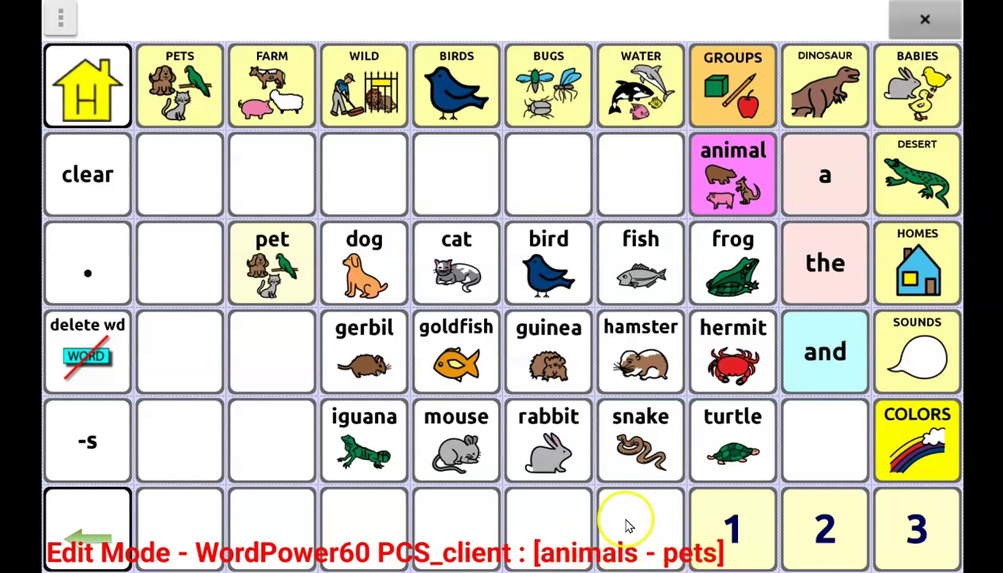
Edit the blank button beside "clear" on the pets page and label it "Buddy"
right_click(176, 176)
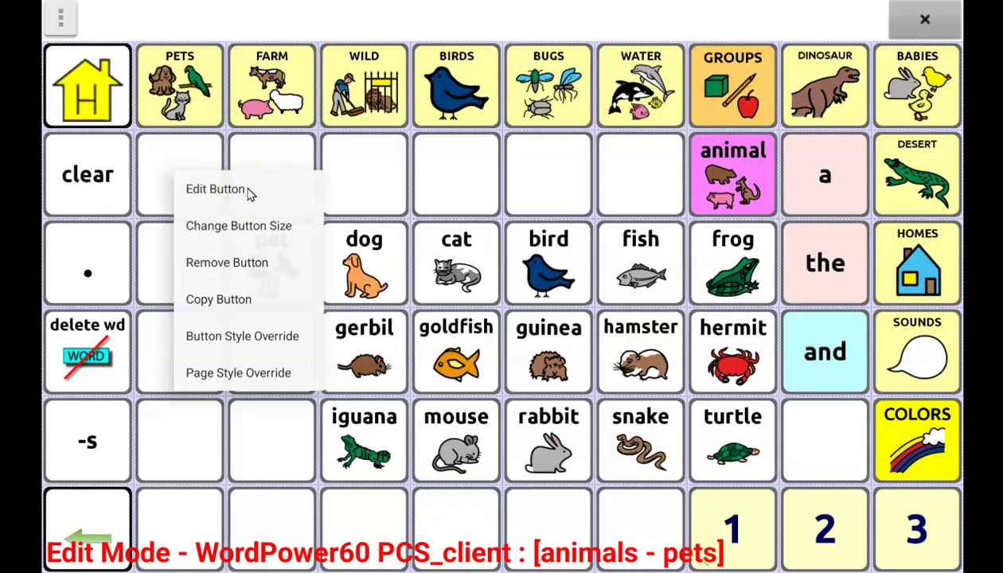
click(247, 191)
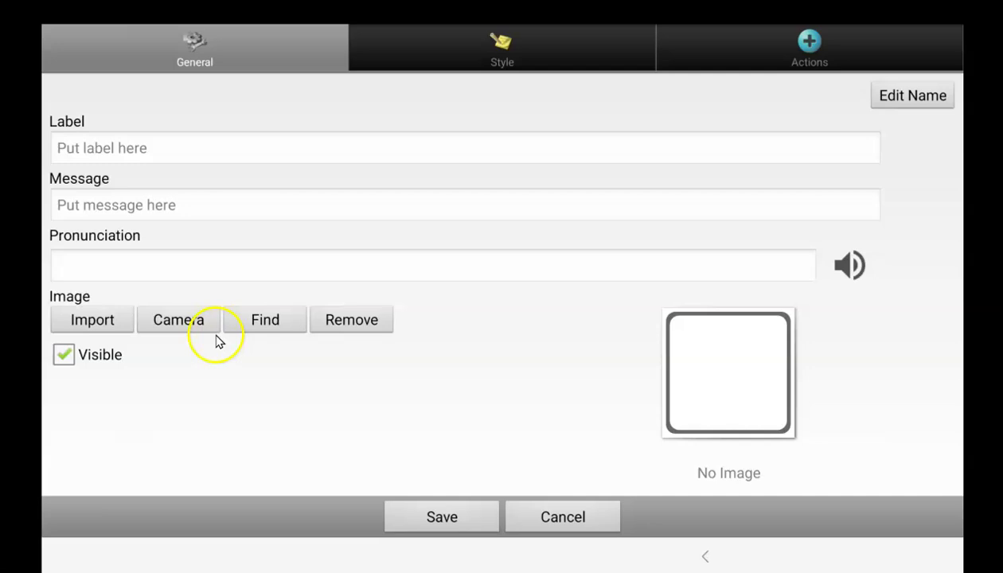
click(205, 148)
click(137, 475)
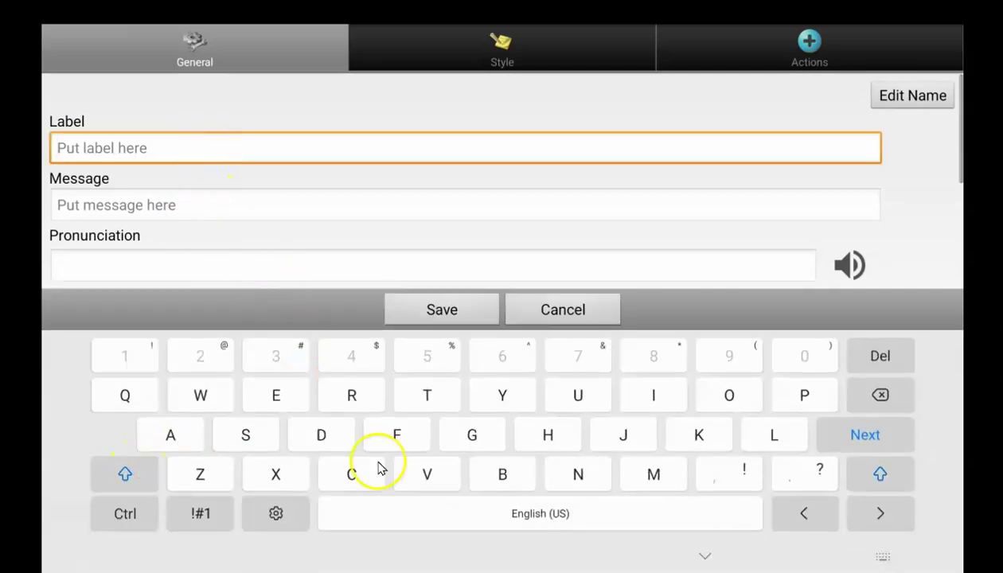
click(502, 475)
click(578, 398)
click(321, 434)
click(321, 435)
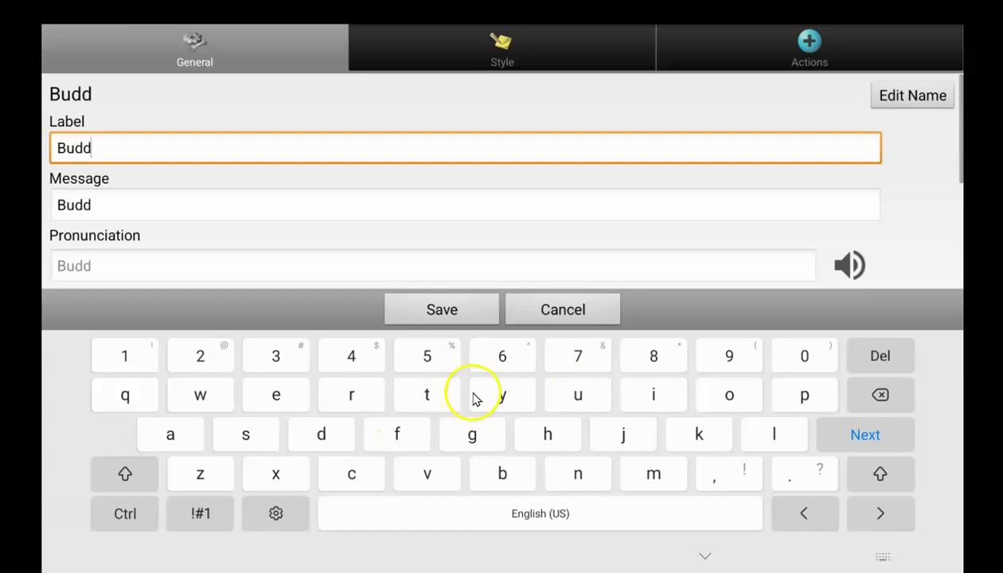
click(472, 397)
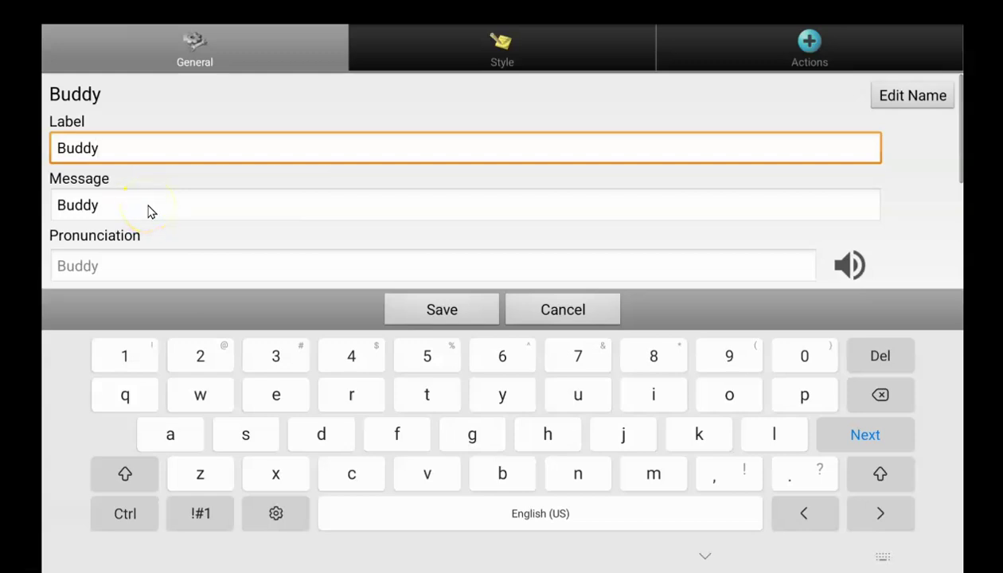
Find symbols for "dog" and assign the Minspeak picture of the brown dog with its head lowered to the Buddy button
scroll(911, 218, down, 1)
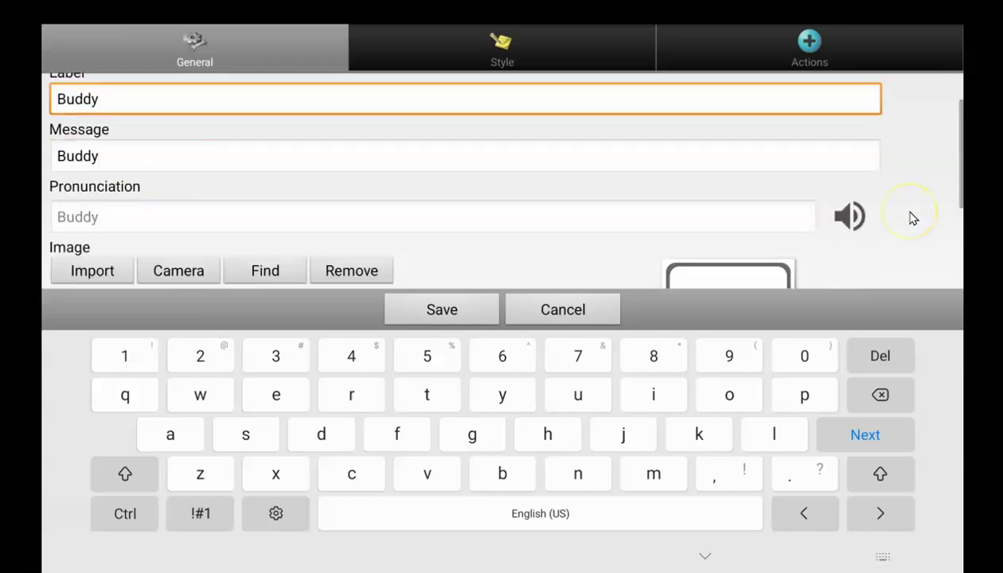
scroll(911, 218, down, 2)
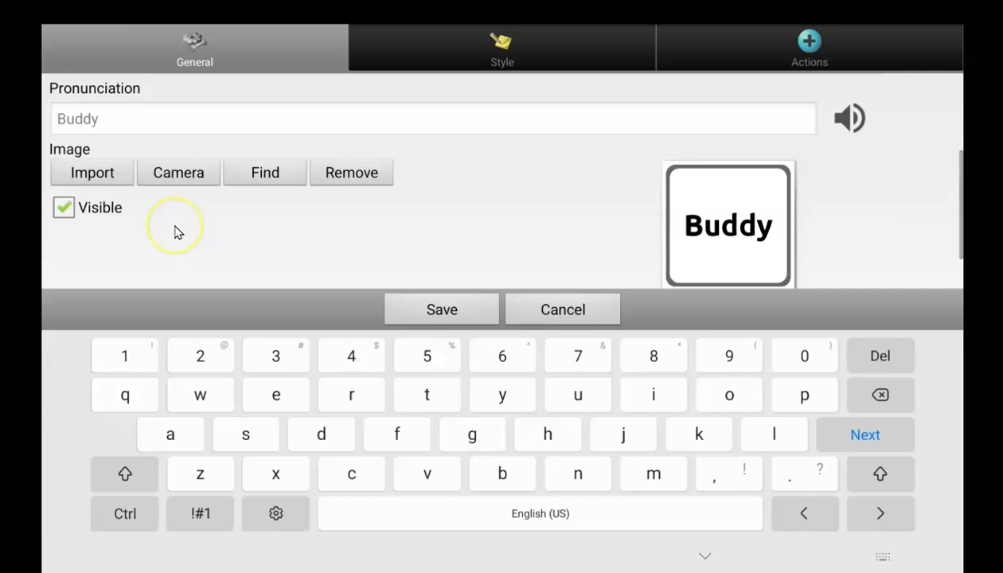
click(265, 173)
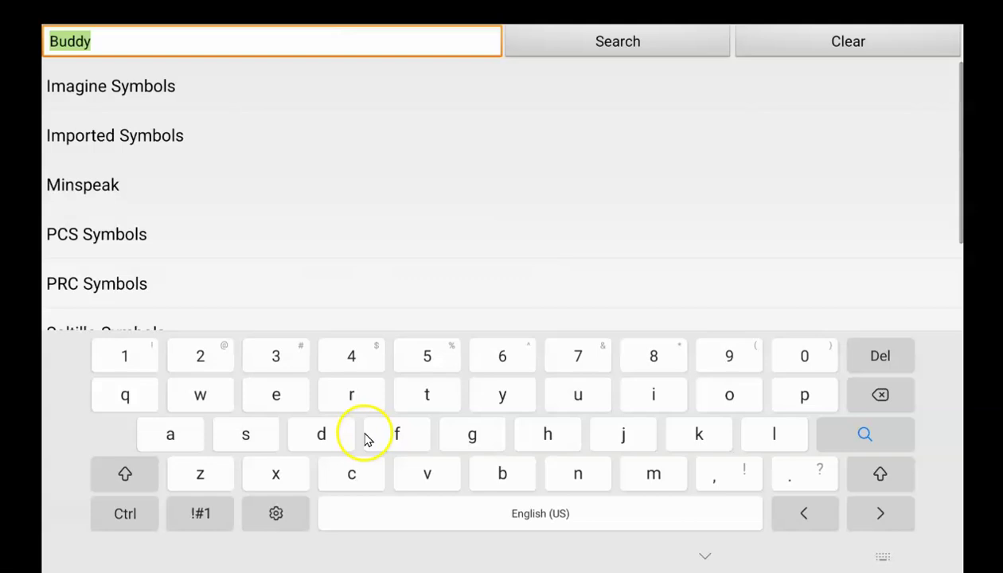
text(dog)
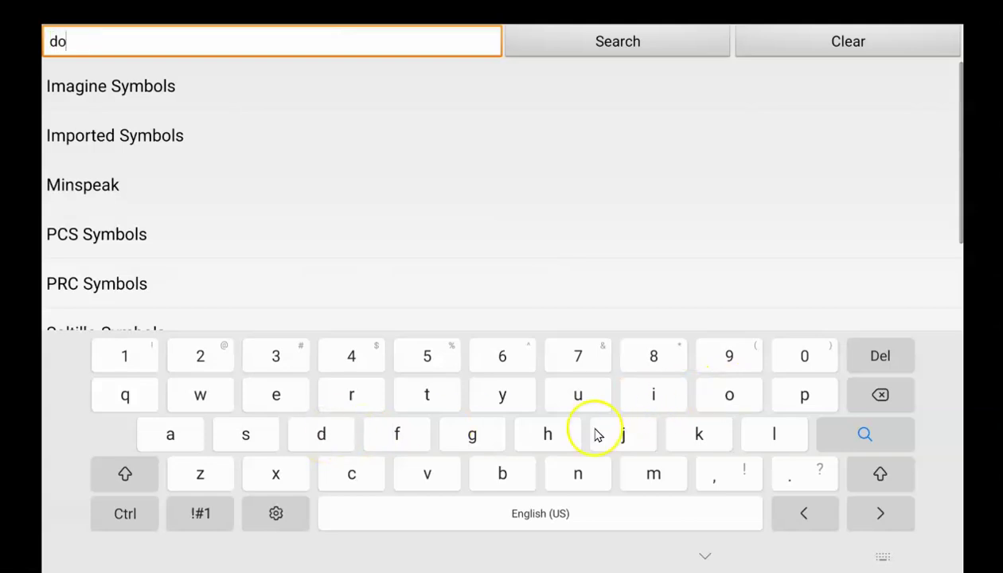
click(639, 44)
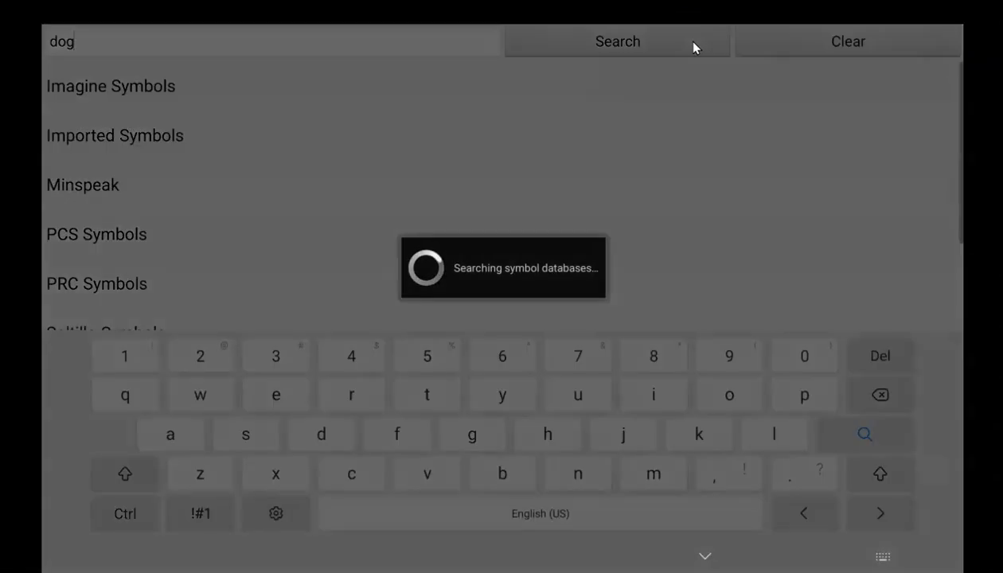
click(691, 46)
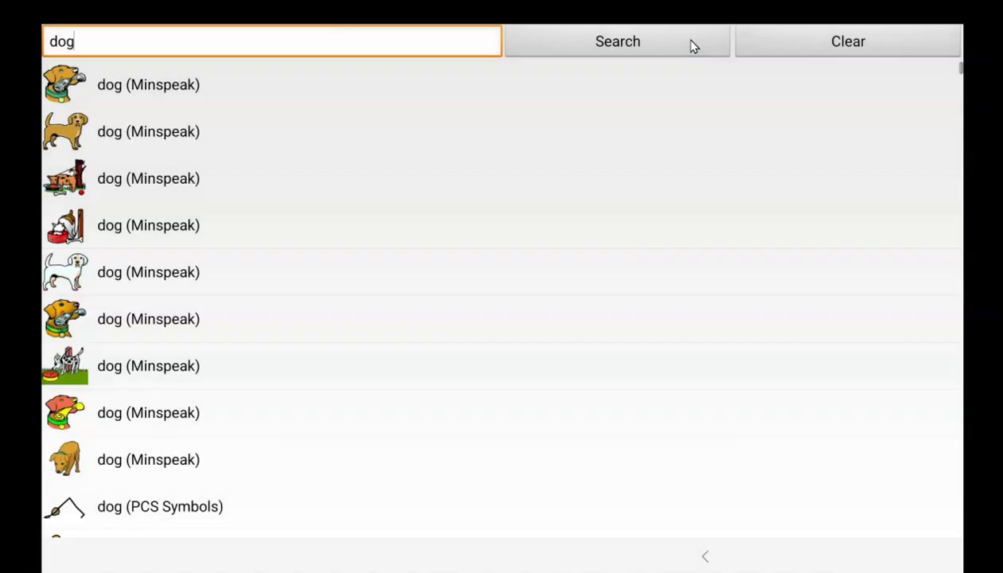
click(142, 465)
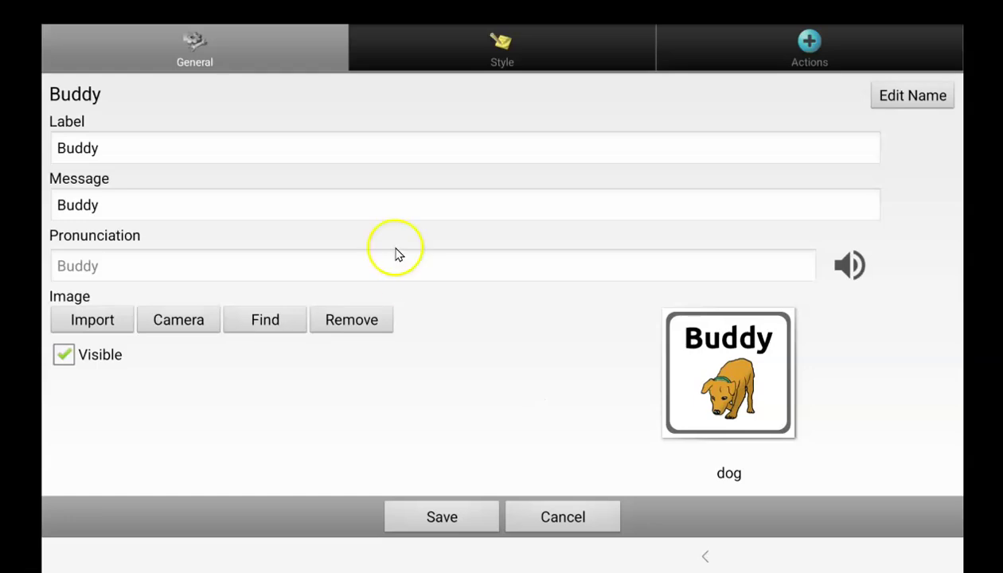
Look at the Buddy button's style settings and body color choices without picking a color
click(478, 43)
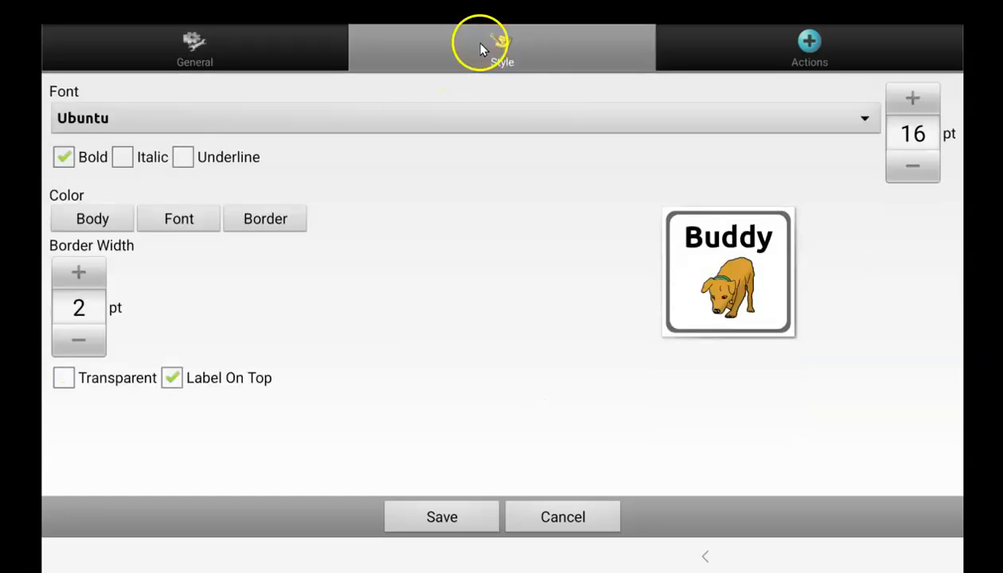
click(112, 225)
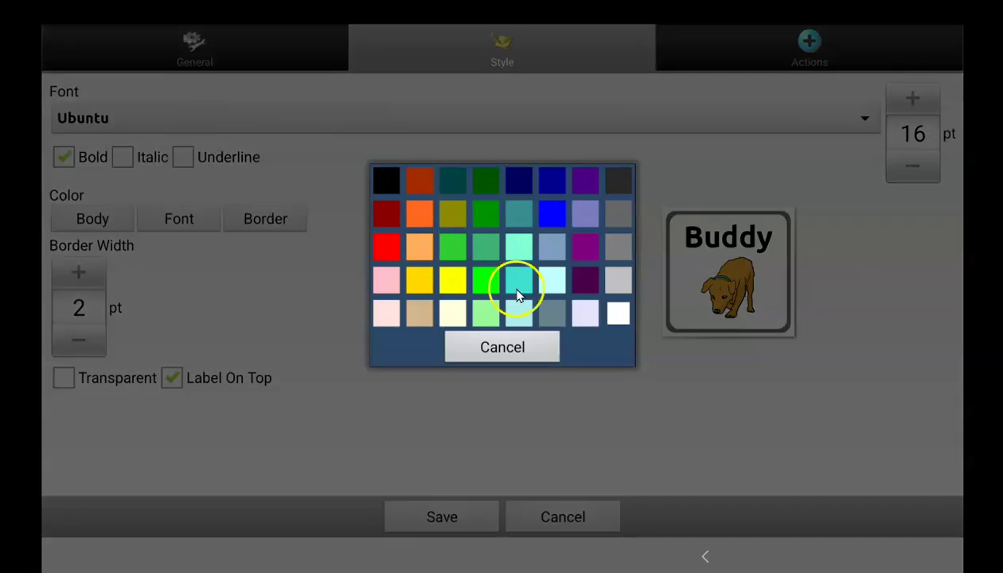
click(535, 349)
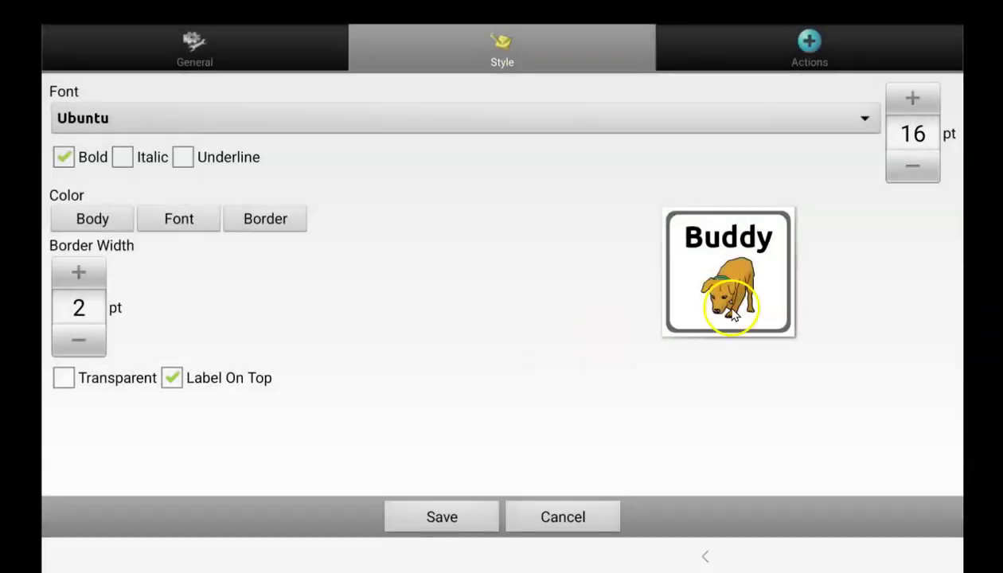
Save the Buddy button and turn off Edit Mode
click(462, 519)
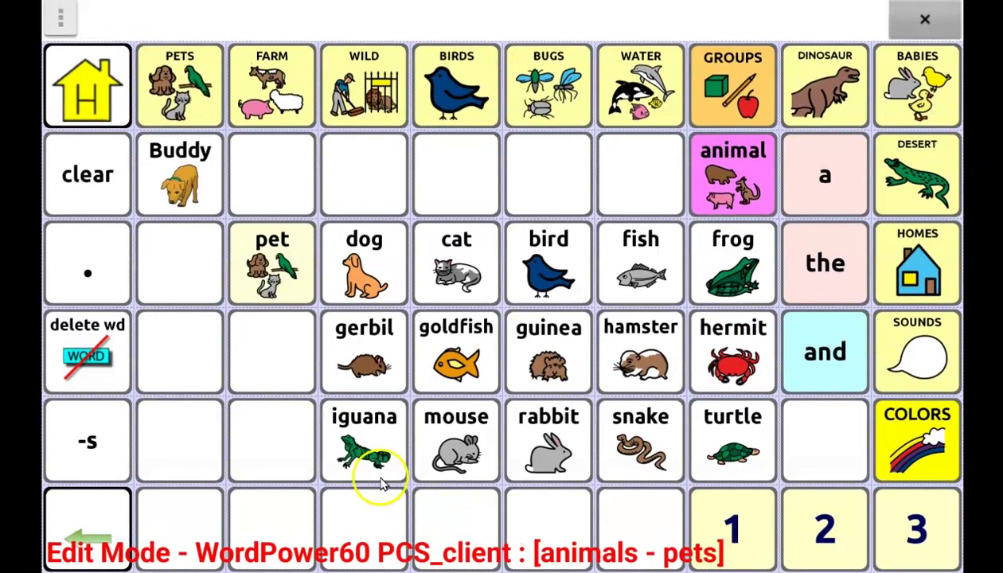
click(60, 24)
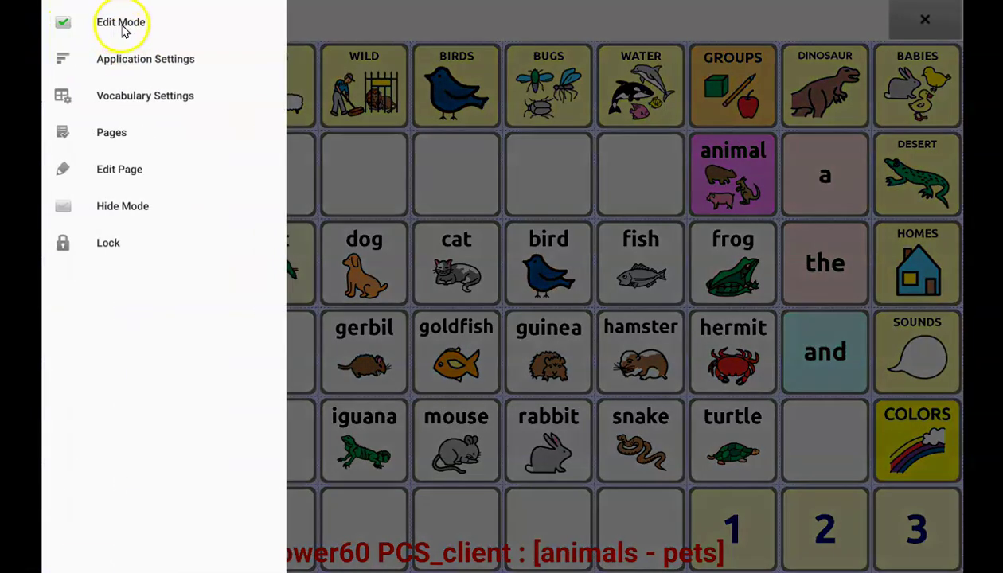
click(123, 30)
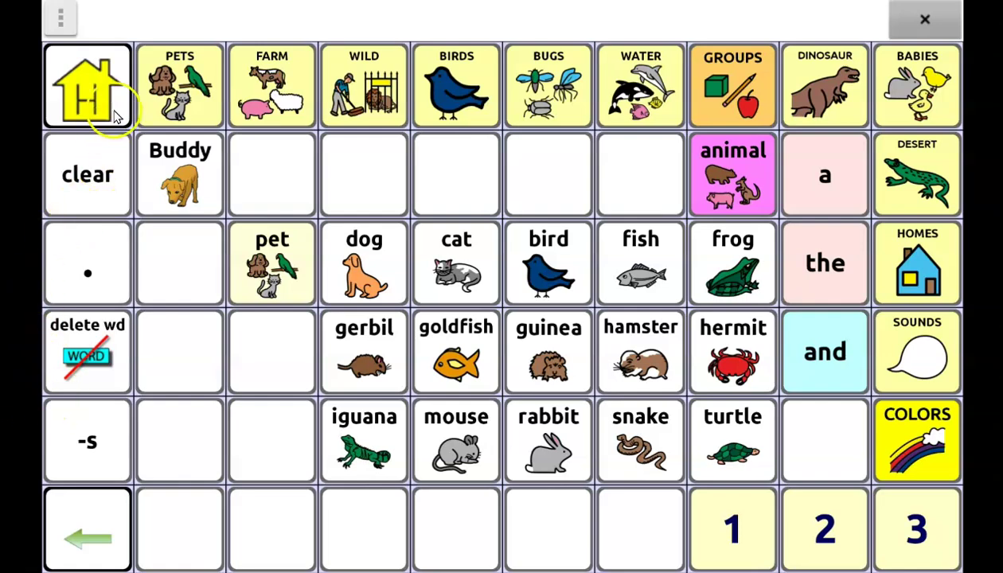
Return to the home page and open the Food page from Groups to reach the snack words
click(97, 94)
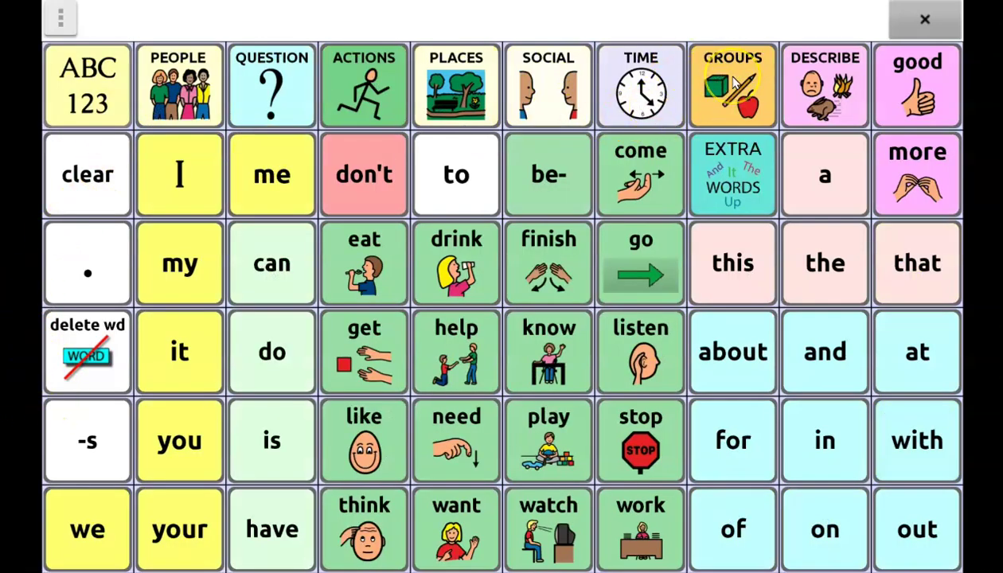
click(732, 84)
click(651, 183)
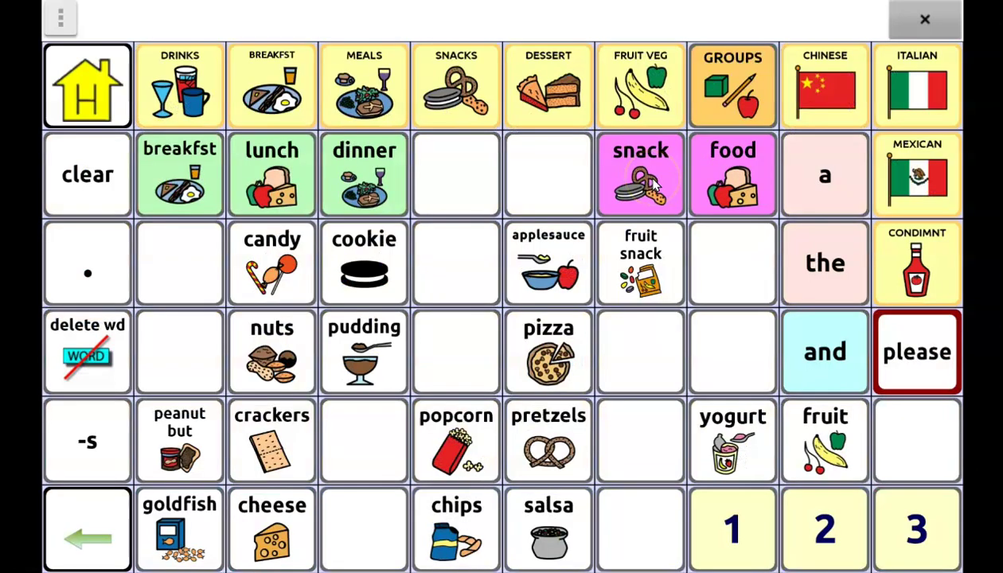
click(274, 258)
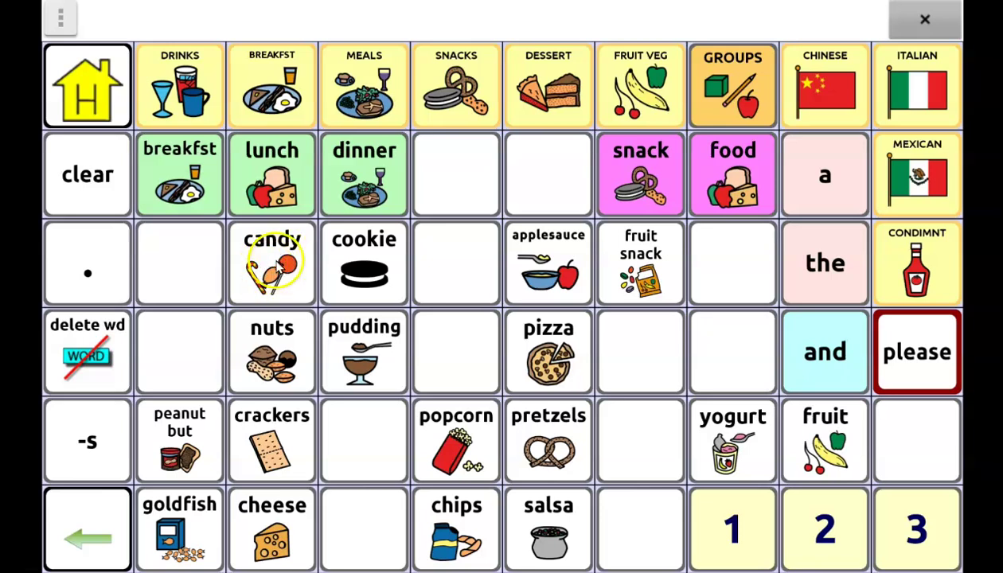
click(294, 283)
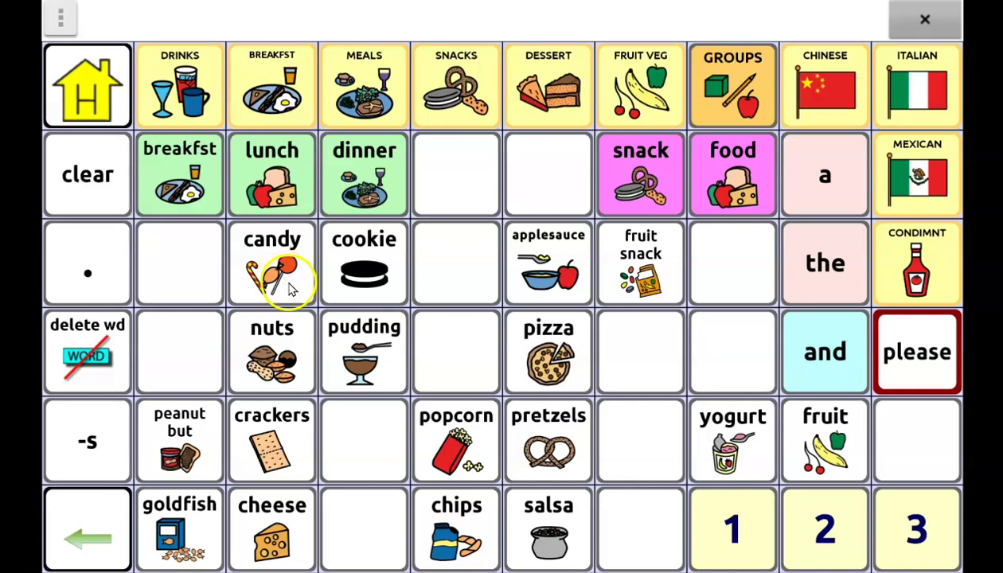
Turn on Edit Mode on the snacks page and open the candy button for editing
click(61, 18)
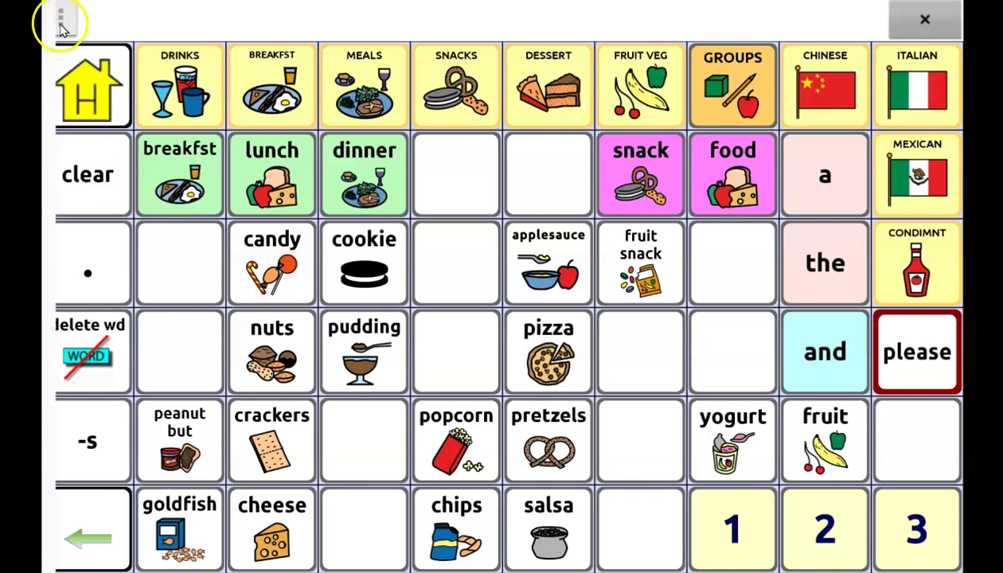
click(140, 30)
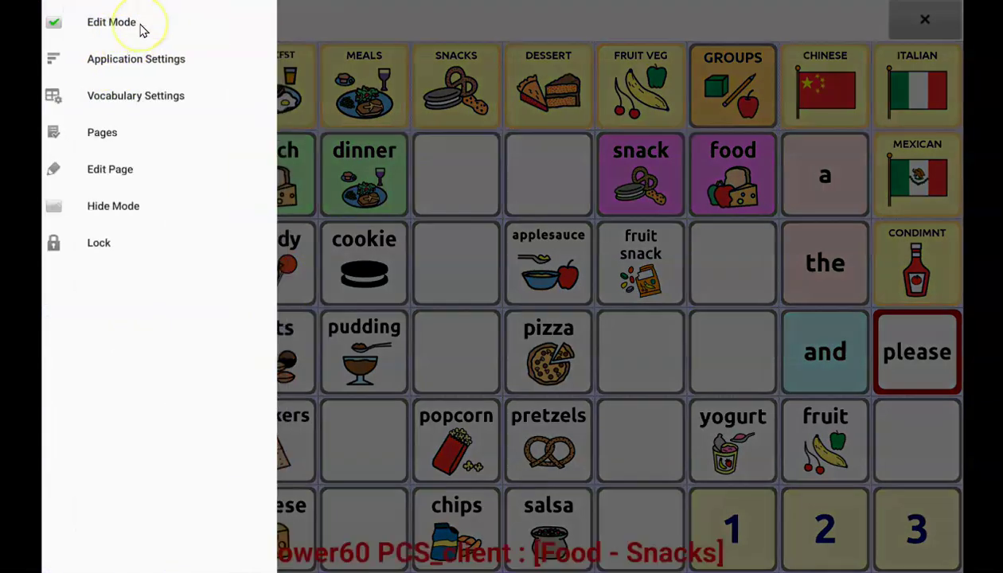
mouse_move(232, 255)
mouse_down()
mouse_move(258, 298)
mouse_move(269, 263)
mouse_move(274, 269)
mouse_up()
click(276, 271)
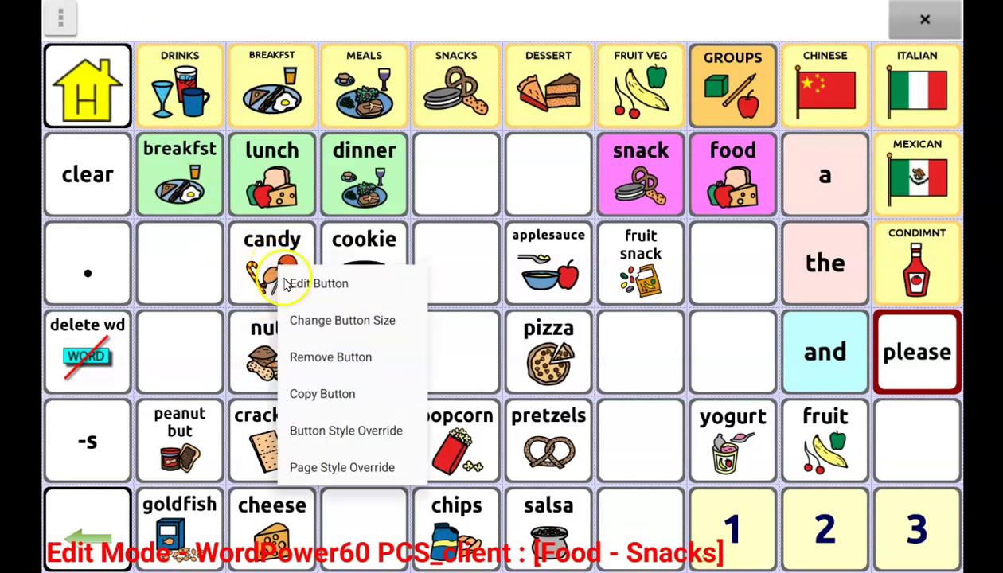
click(328, 284)
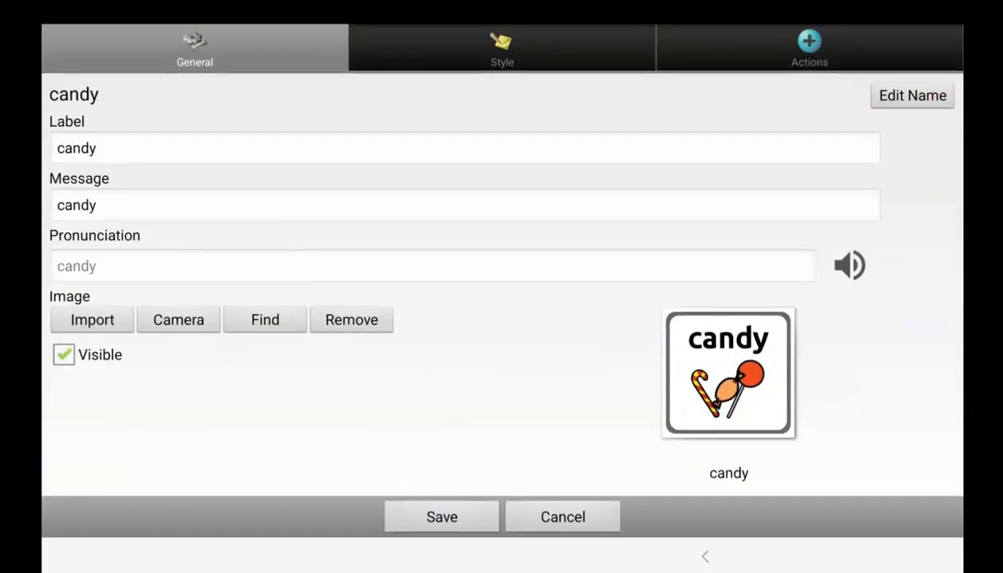
Change the candy button's label and spoken message to "lolly"
click(152, 155)
click(762, 432)
click(742, 397)
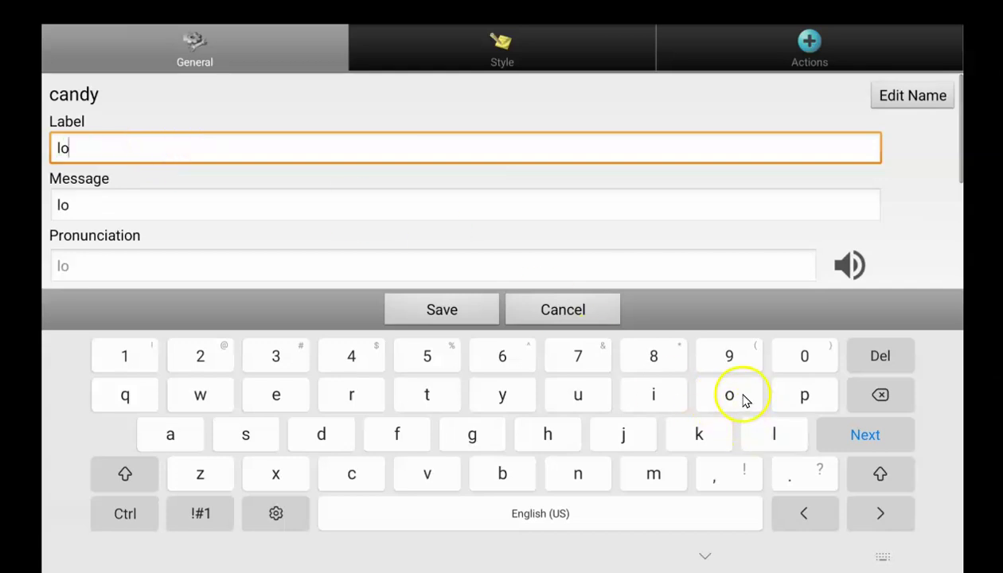
click(768, 430)
click(768, 430)
click(518, 398)
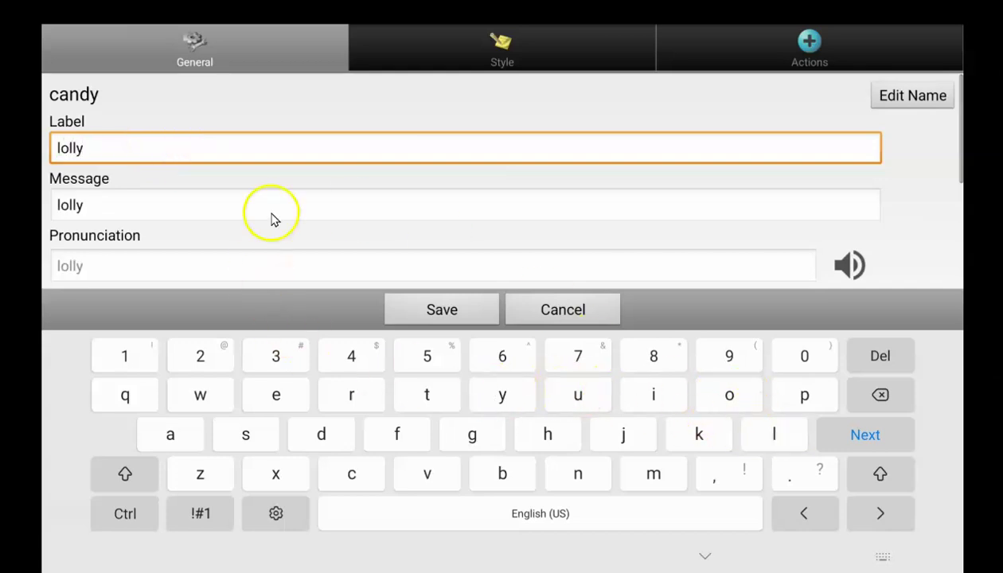
Check the renamed button's image preview, save the button and turn off Edit Mode
scroll(911, 223, down, 3)
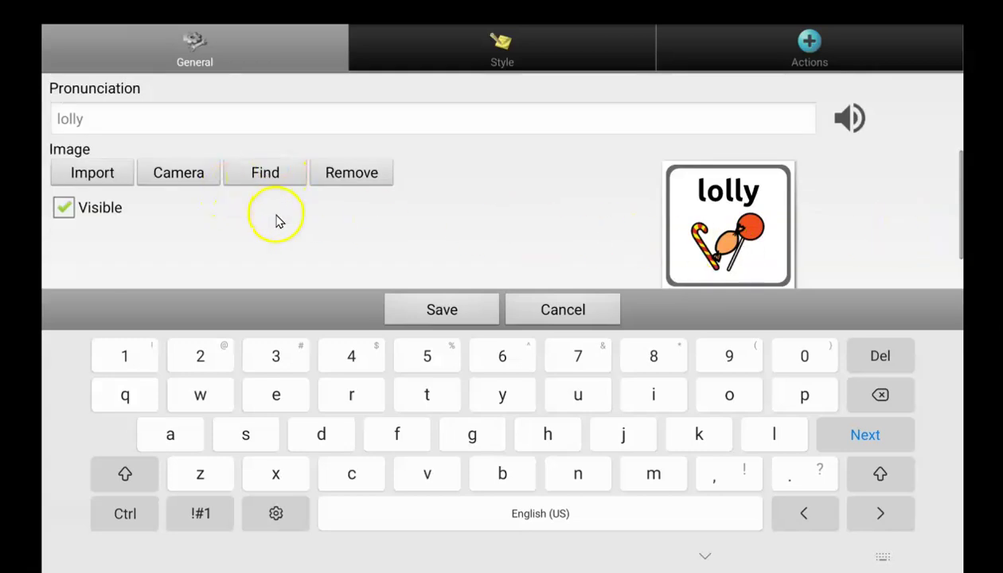
click(454, 312)
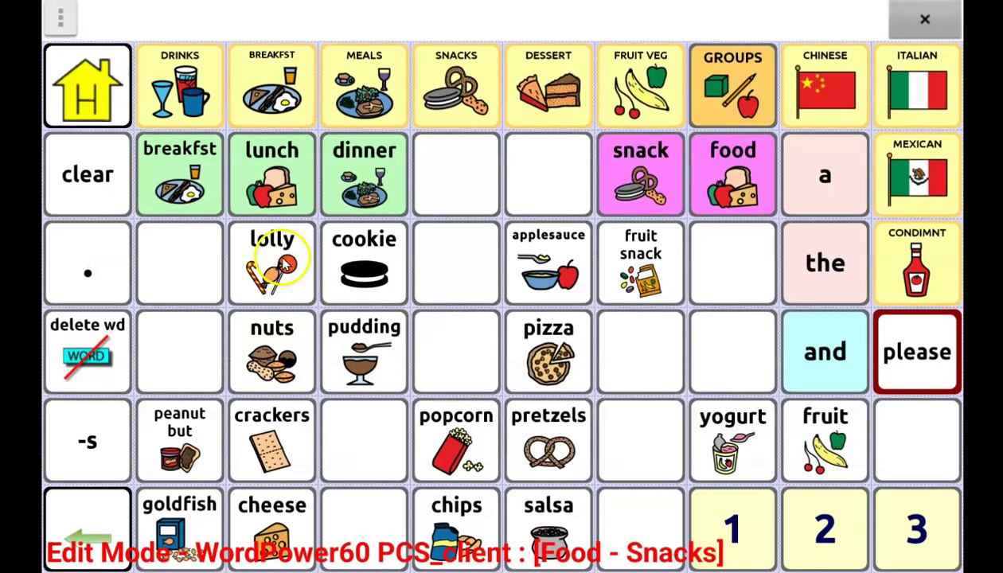
click(62, 19)
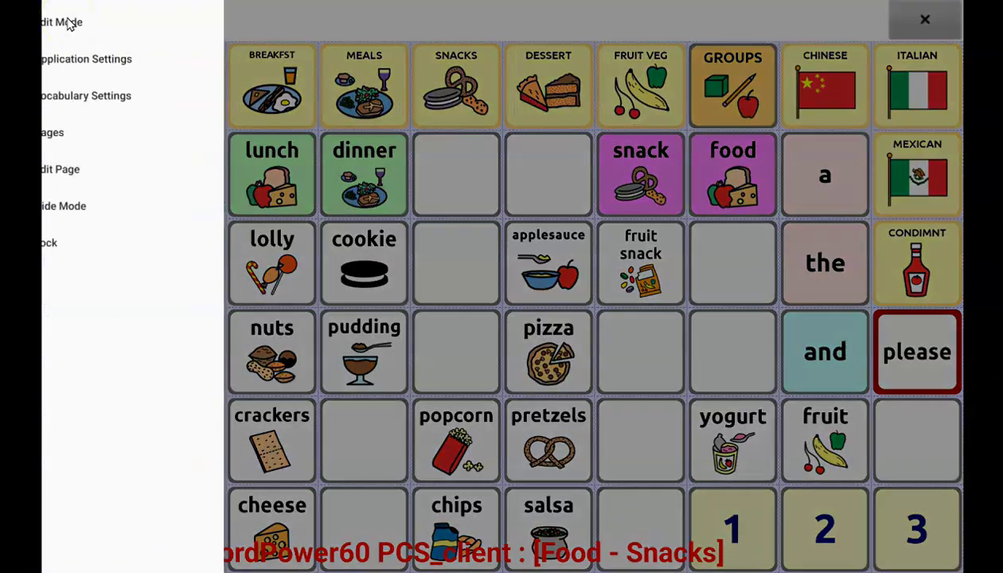
click(157, 27)
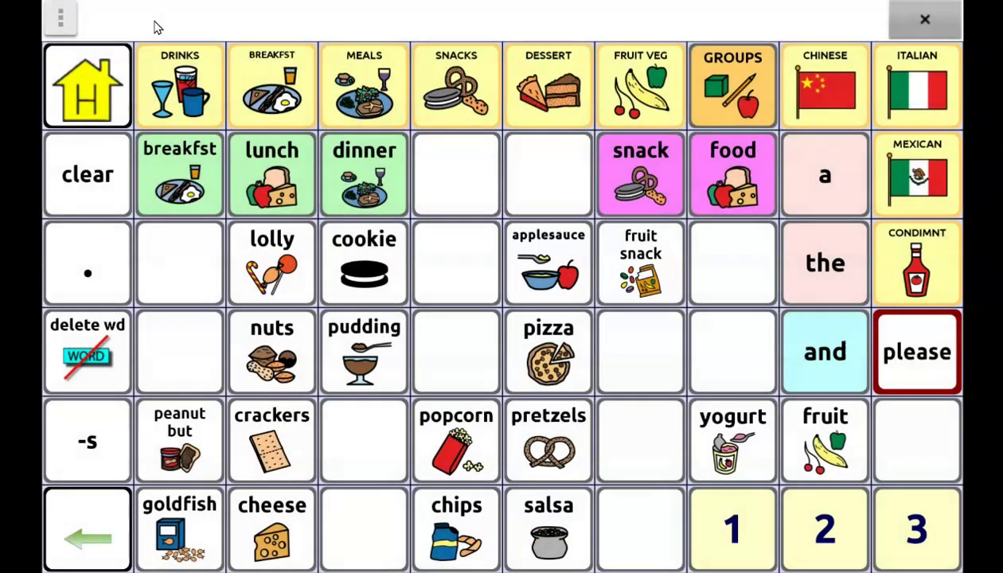